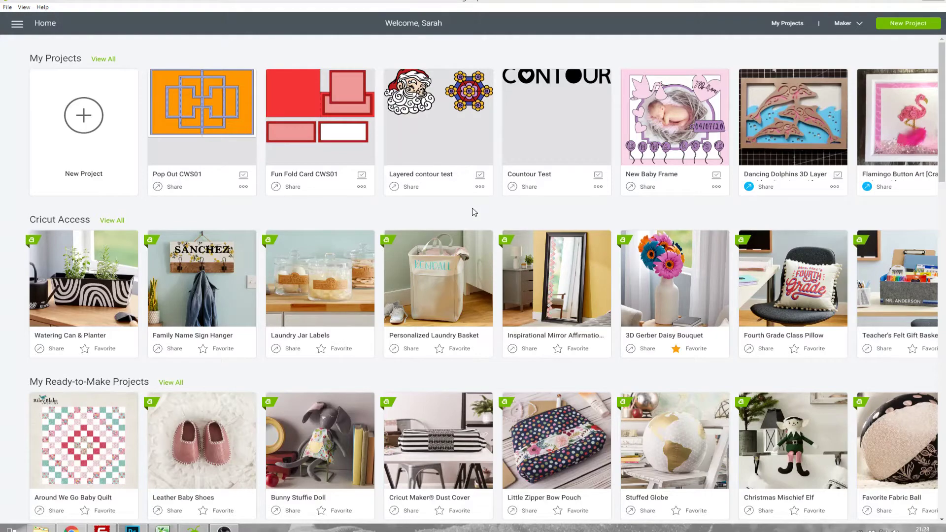
Start a new blank project and add a square, moving it up and right.
{"action": "left_click_drag", "start_coordinate": [943, 87], "coordinate": [631, 21]}
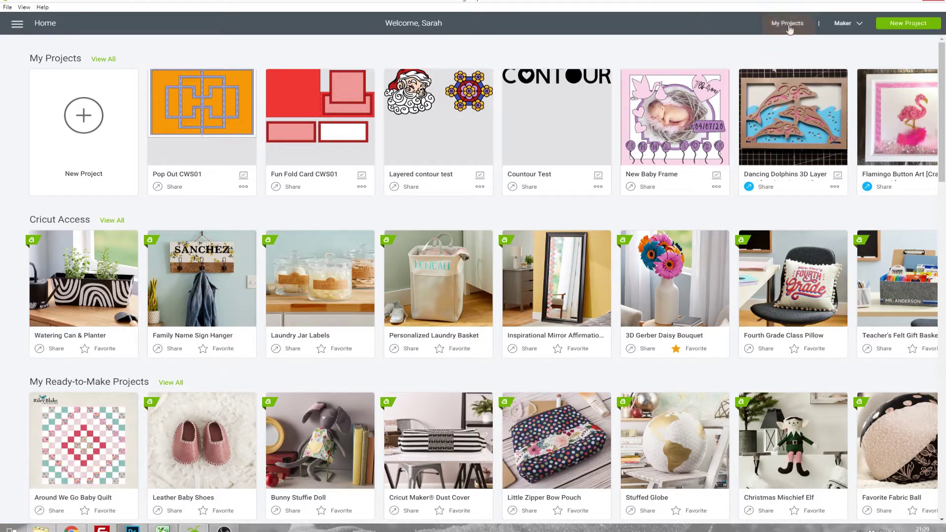
{"action": "left_click", "coordinate": [69, 102]}
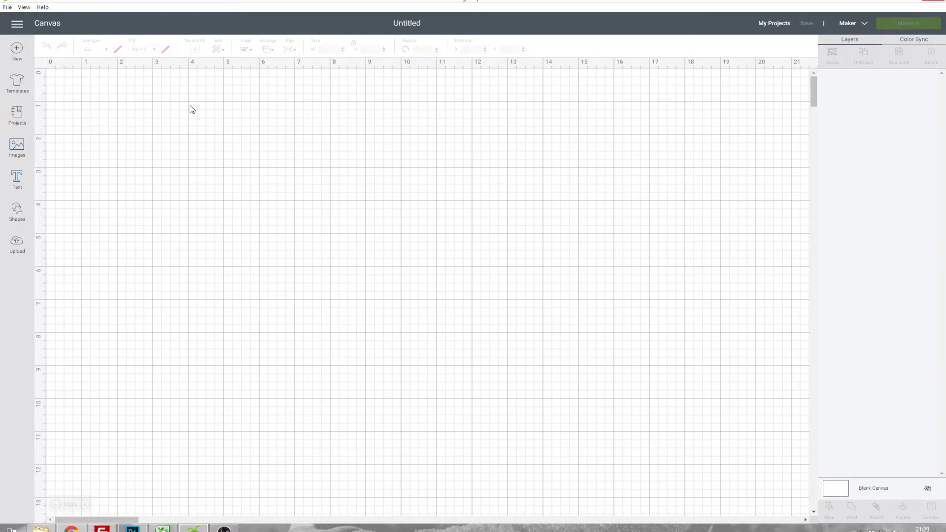
{"action": "left_click", "coordinate": [17, 211]}
{"action": "left_click", "coordinate": [58, 150]}
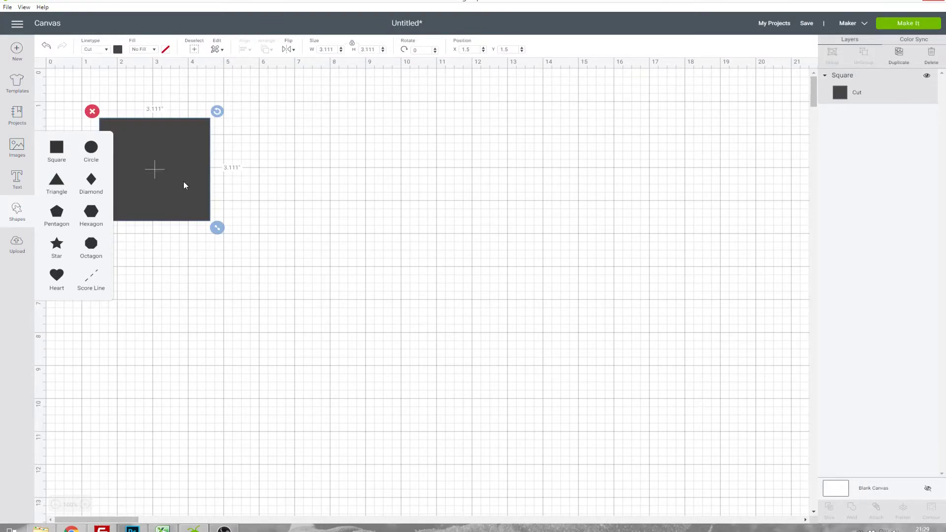
{"action": "left_click_drag", "start_coordinate": [190, 179], "coordinate": [201, 166]}
Add a pentagon and move it to the right, clear of the square.
{"action": "left_click", "coordinate": [17, 211]}
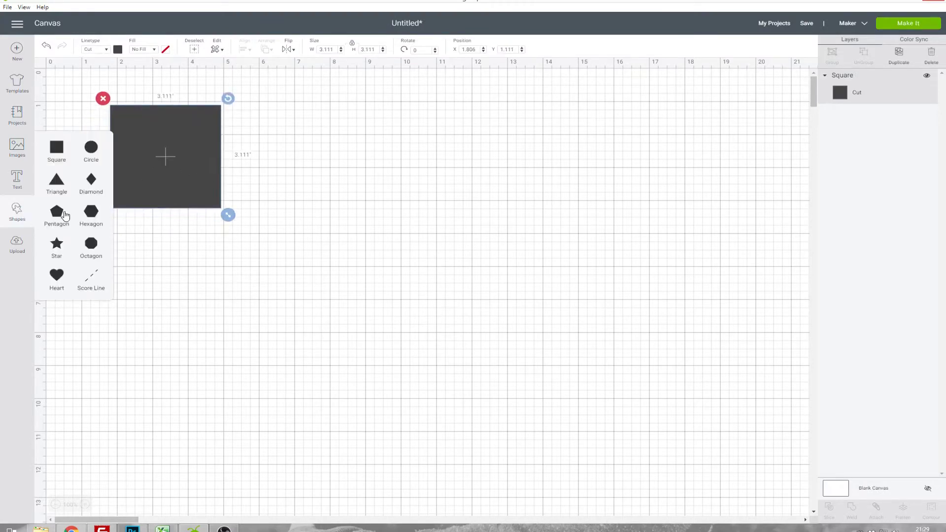
{"action": "left_click", "coordinate": [64, 213]}
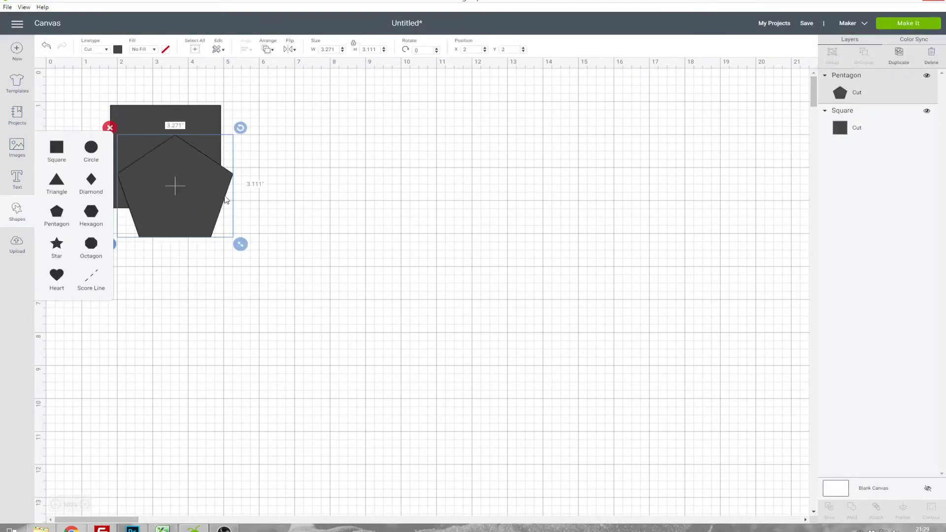
{"action": "left_click_drag", "start_coordinate": [220, 192], "coordinate": [342, 205]}
{"action": "left_click", "coordinate": [513, 249]}
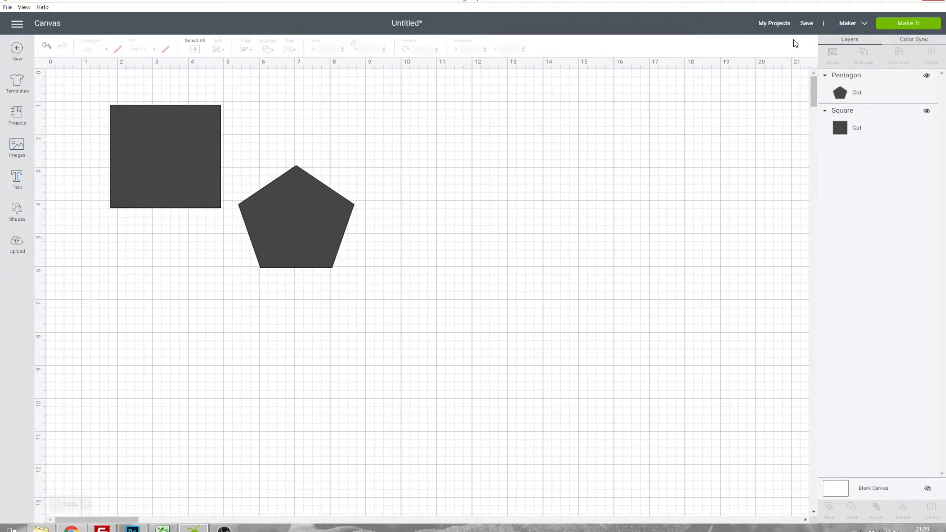
Save the project as 'Test' with Public unchecked and Cloud Only as location.
{"action": "left_click", "coordinate": [808, 24]}
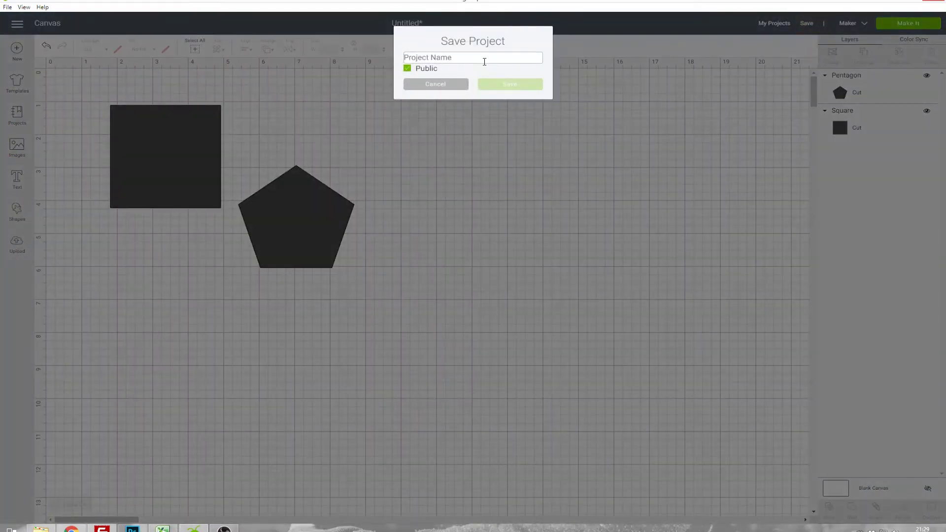
{"action": "type", "text": "Test"}
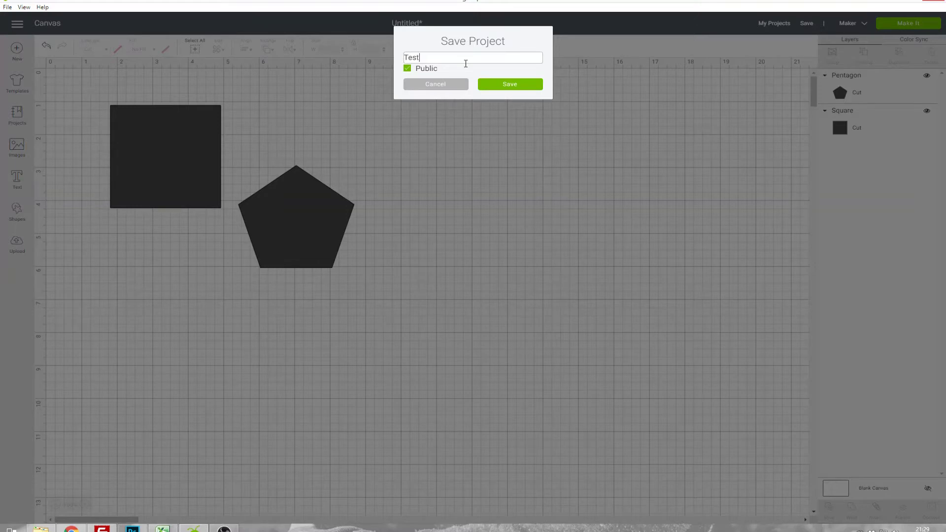
{"action": "left_click", "coordinate": [407, 69]}
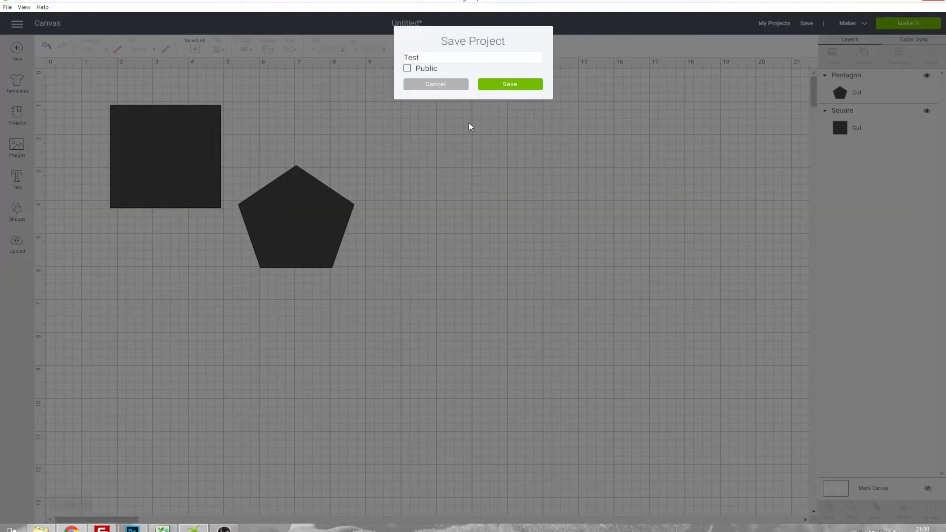
{"action": "left_click", "coordinate": [507, 84]}
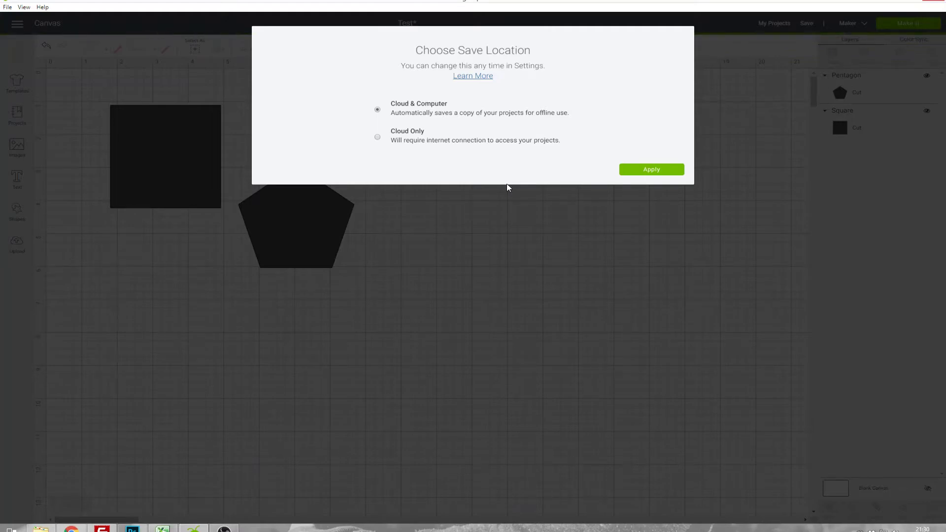
{"action": "left_click", "coordinate": [378, 137]}
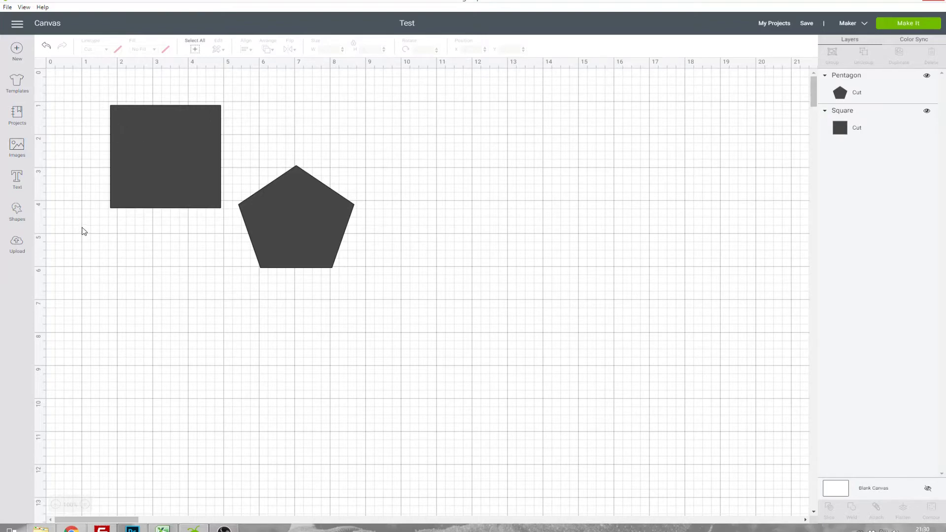
Insert the recently uploaded freddie-football dog photo onto the canvas.
{"action": "left_click", "coordinate": [17, 244]}
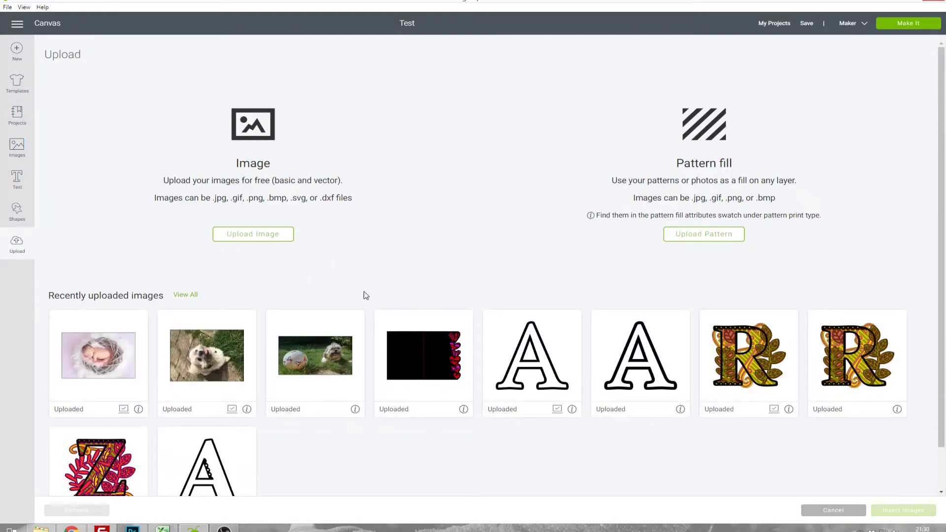
{"action": "left_click", "coordinate": [315, 354]}
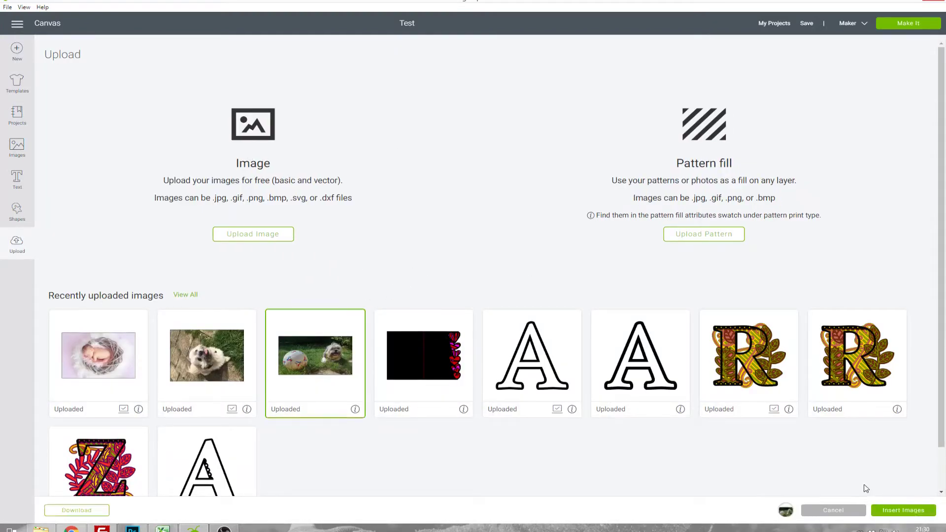
{"action": "left_click", "coordinate": [904, 513]}
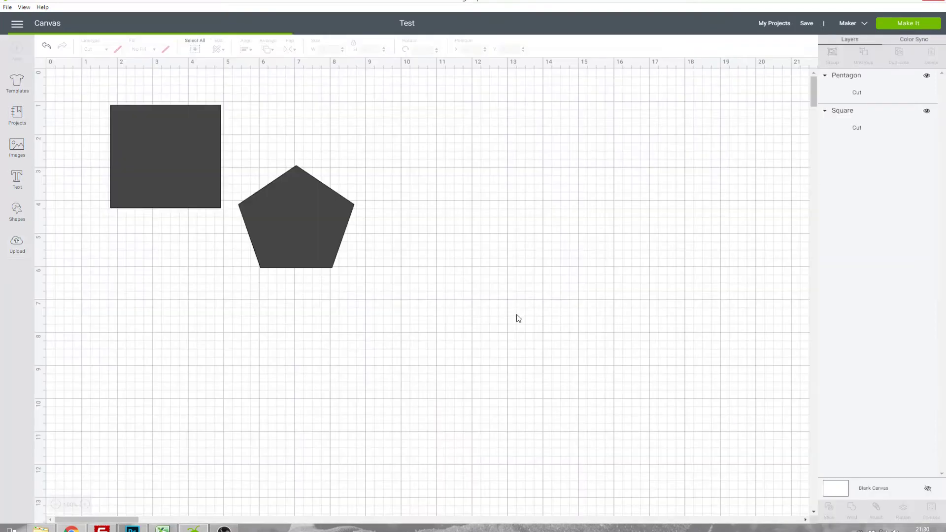
{"action": "left_click", "coordinate": [373, 118]}
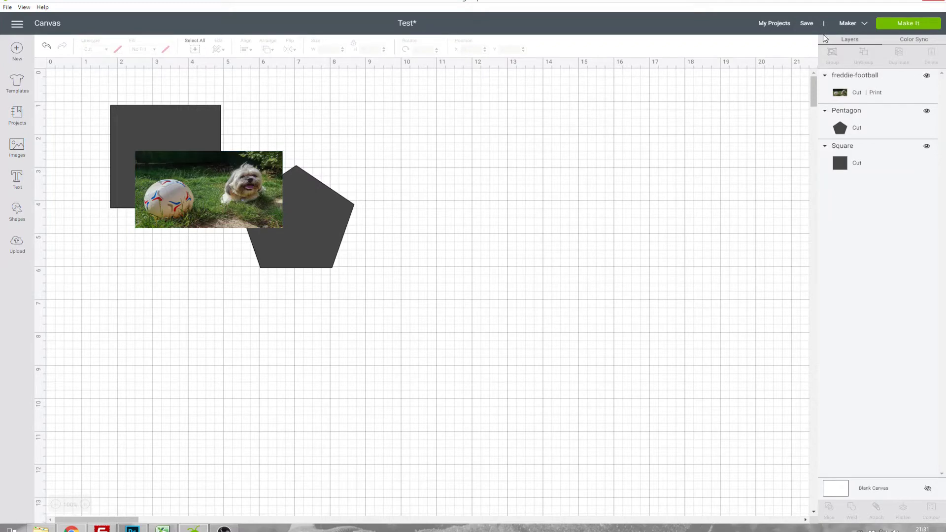
{"action": "left_click", "coordinate": [811, 25]}
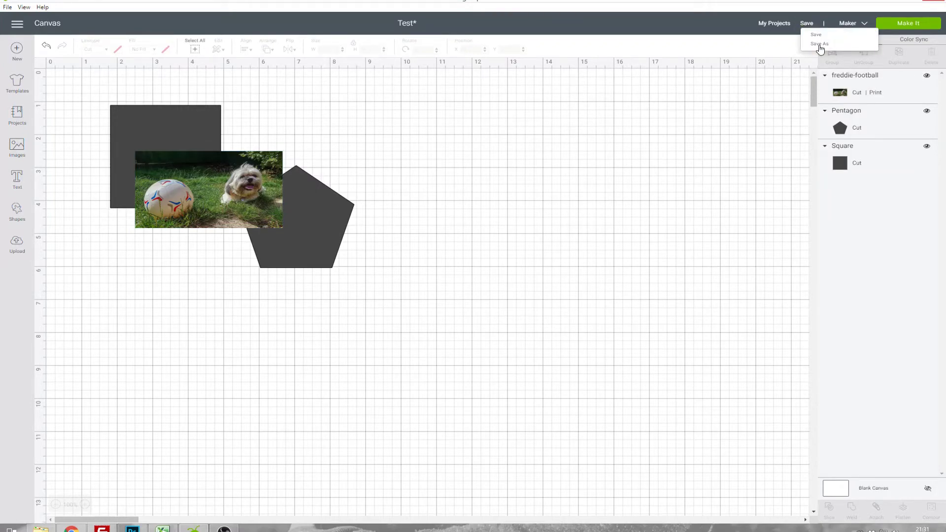
{"action": "left_click", "coordinate": [821, 44]}
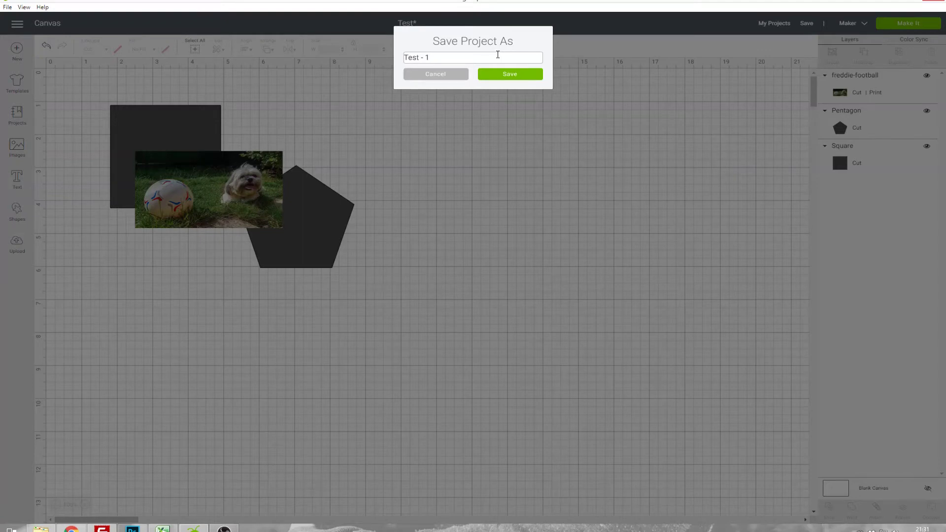
{"action": "left_click", "coordinate": [437, 75]}
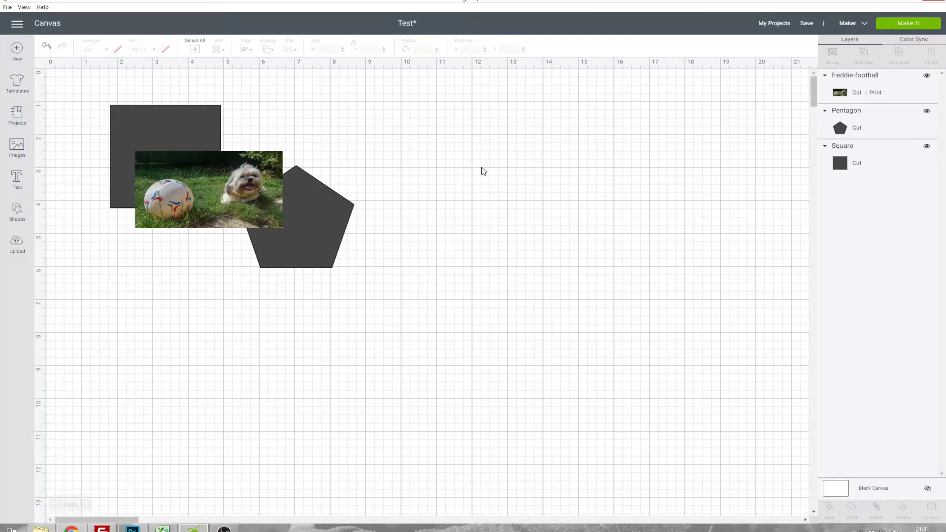
Open the projects library and search it for 'flower'.
{"action": "left_click", "coordinate": [15, 117]}
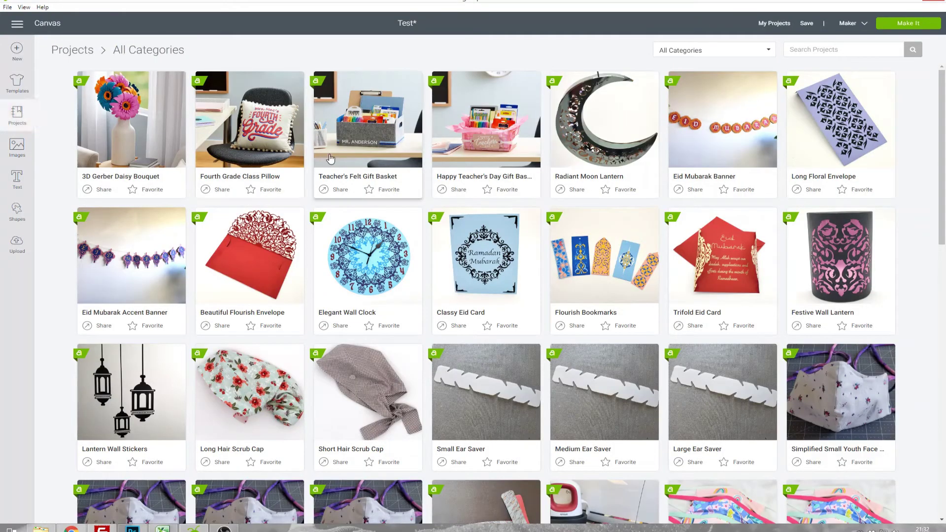
{"action": "scroll", "coordinate": [330, 158], "scroll_direction": "down", "scroll_amount": 4}
{"action": "scroll", "coordinate": [330, 158], "scroll_direction": "down", "scroll_amount": 5}
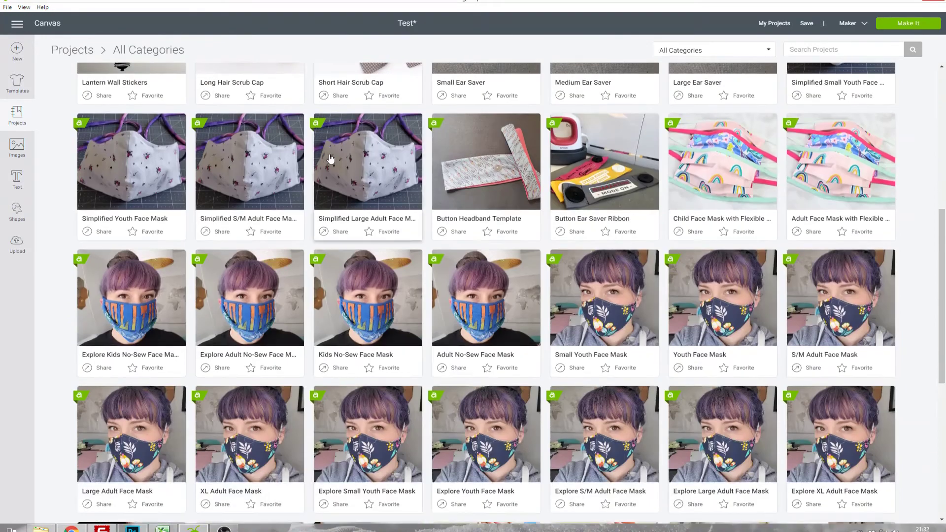
{"action": "scroll", "coordinate": [330, 157], "scroll_direction": "up", "scroll_amount": 8}
{"action": "left_click", "coordinate": [826, 49]}
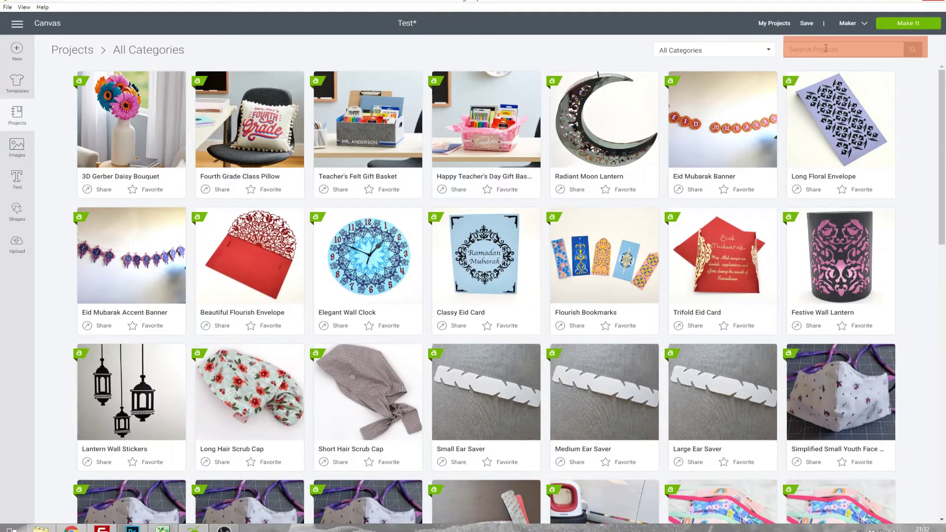
{"action": "type", "text": "flower"}
{"action": "key", "text": "Return"}
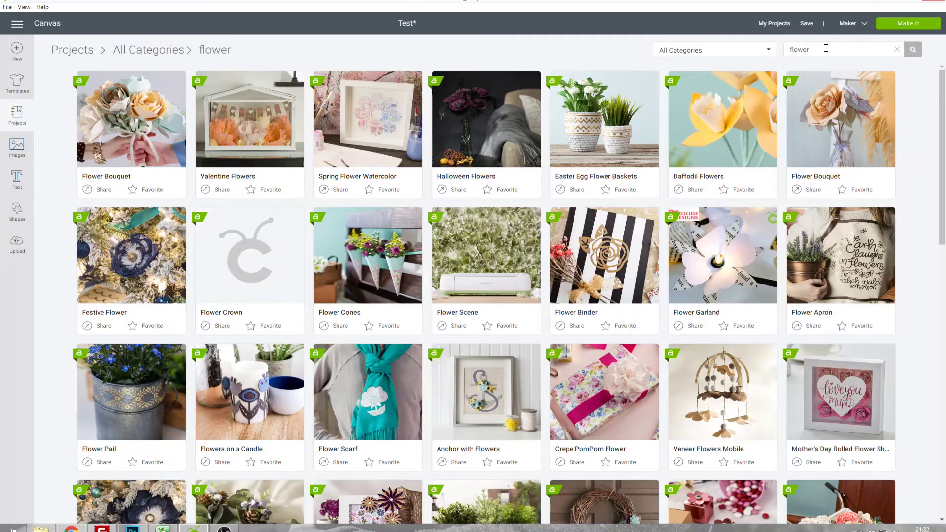
{"action": "left_click", "coordinate": [613, 99]}
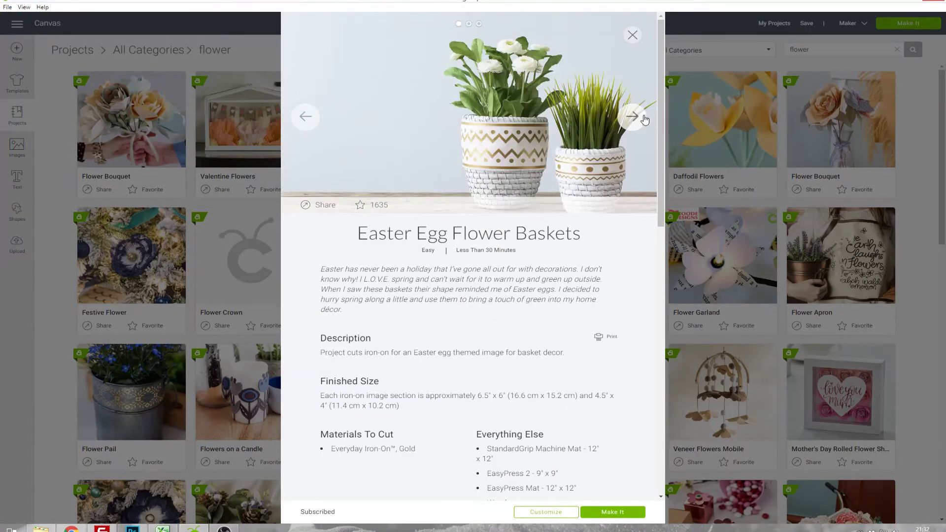
{"action": "left_click", "coordinate": [637, 123]}
{"action": "left_click", "coordinate": [637, 123]}
{"action": "left_click", "coordinate": [630, 123]}
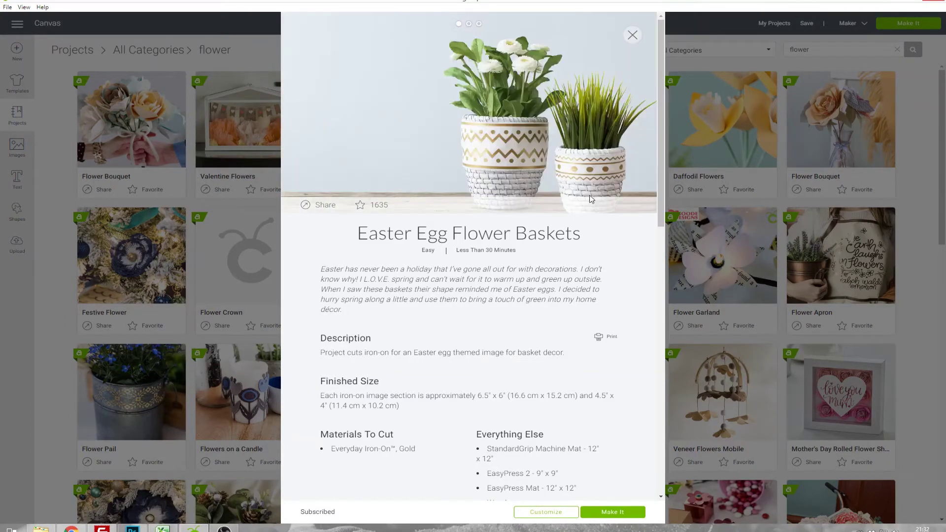
{"action": "scroll", "coordinate": [461, 167], "scroll_direction": "down", "scroll_amount": 2}
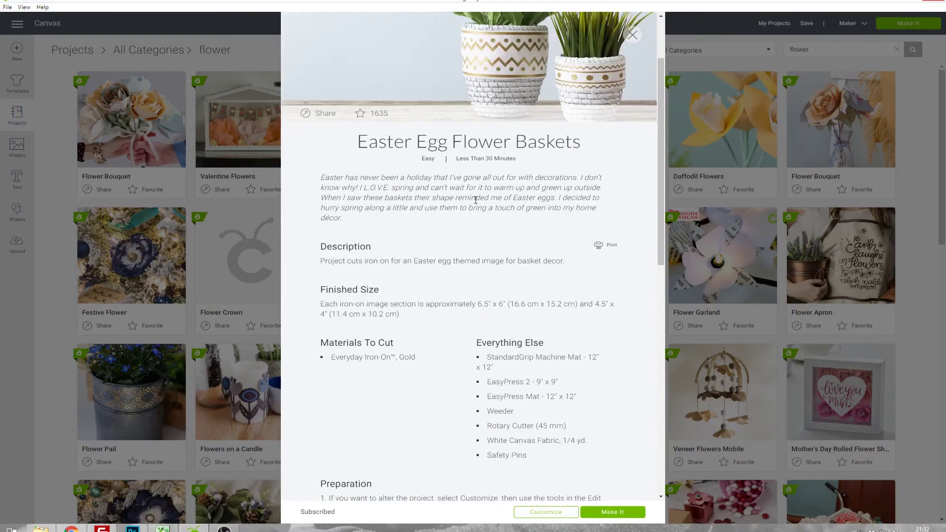
{"action": "scroll", "coordinate": [474, 204], "scroll_direction": "down", "scroll_amount": 3}
{"action": "scroll", "coordinate": [474, 203], "scroll_direction": "down", "scroll_amount": 3}
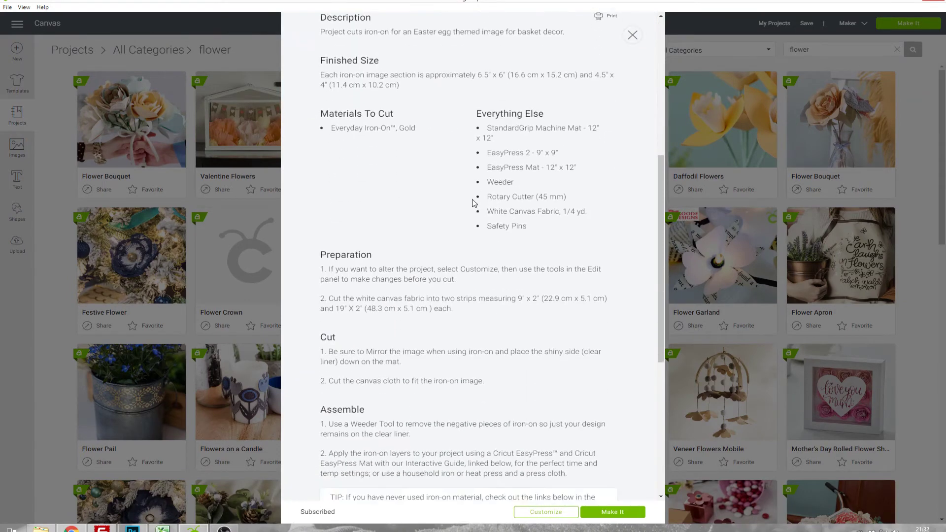
{"action": "left_click_drag", "start_coordinate": [312, 69], "coordinate": [552, 187]}
{"action": "left_click", "coordinate": [446, 94]}
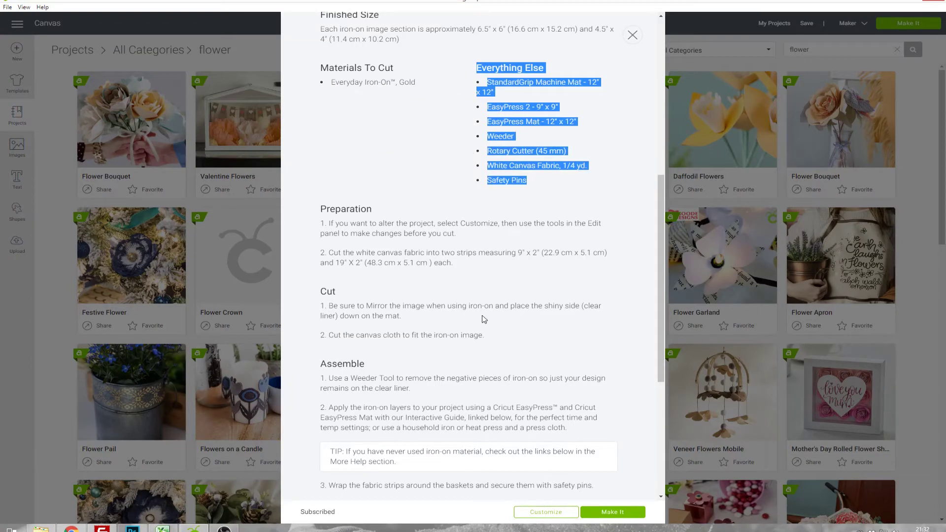
{"action": "left_click", "coordinate": [507, 253]}
{"action": "scroll", "coordinate": [523, 253], "scroll_direction": "down", "scroll_amount": 5}
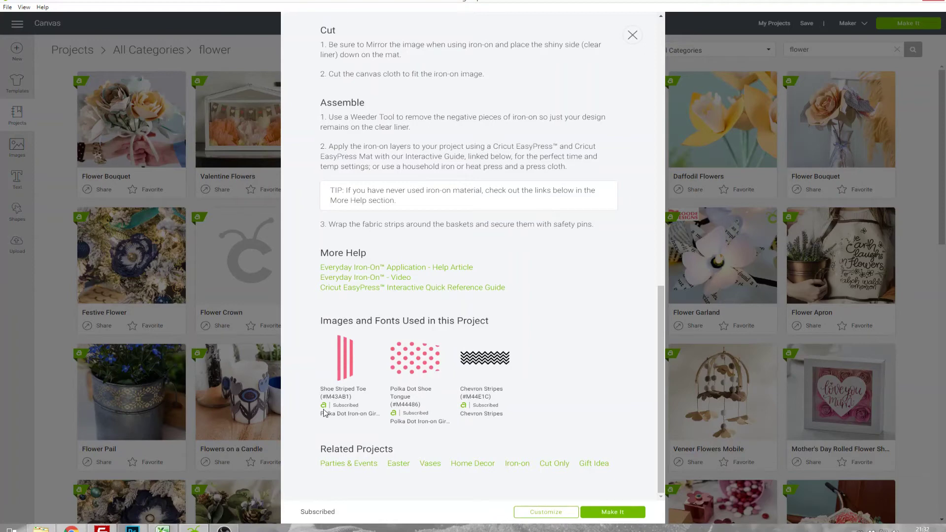
{"action": "left_click_drag", "start_coordinate": [335, 406], "coordinate": [364, 411]}
{"action": "left_click", "coordinate": [536, 434]}
Make It on Easter Egg Flower Baskets, replacing the canvas project, and continue past the mat preview.
{"action": "left_click", "coordinate": [617, 513]}
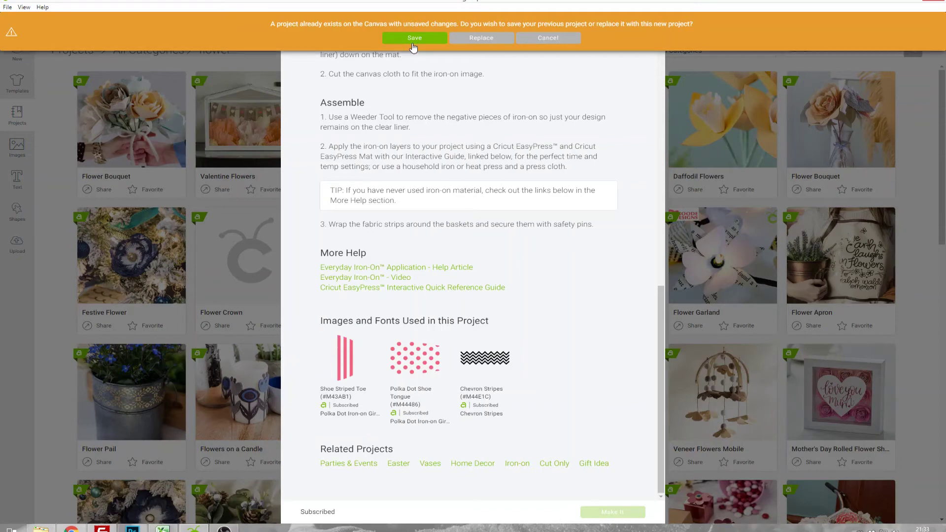
{"action": "left_click", "coordinate": [490, 39]}
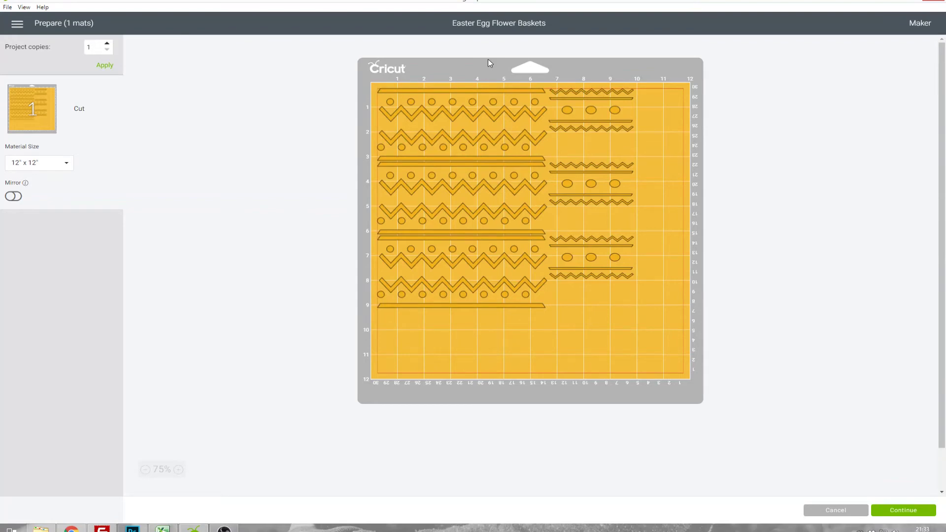
{"action": "left_click", "coordinate": [904, 509]}
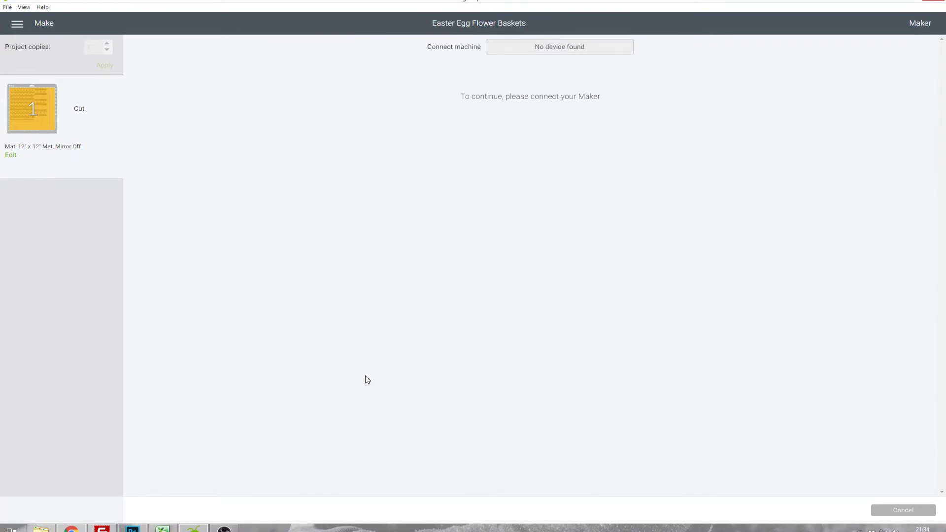
Cancel the cut, confirm with Yes, and return to the project details.
{"action": "left_click", "coordinate": [907, 512]}
{"action": "left_click", "coordinate": [525, 39]}
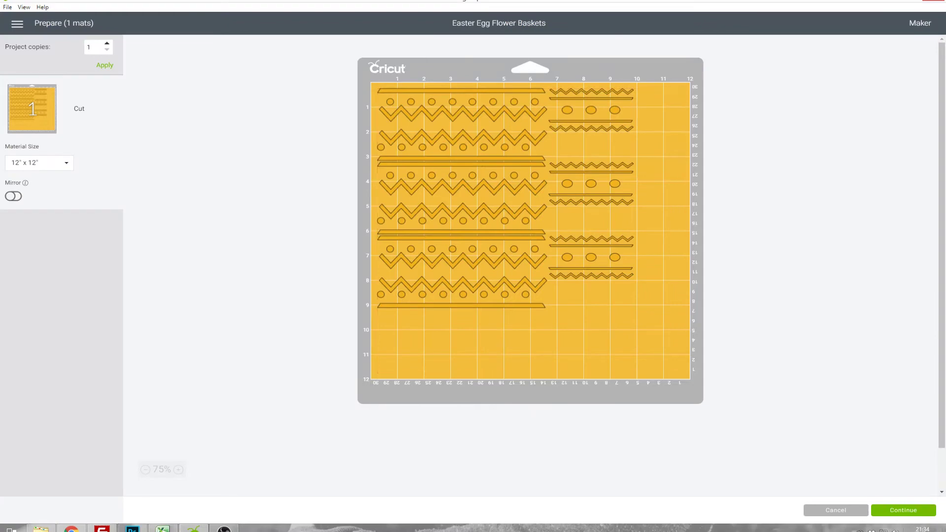
{"action": "left_click", "coordinate": [832, 513]}
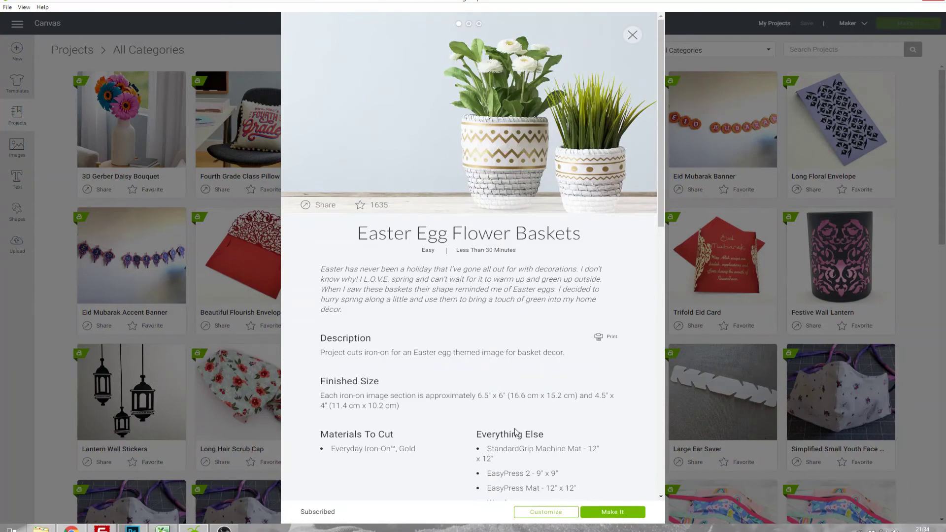
Load Easter Egg Flower Baskets onto the canvas with Customize.
{"action": "left_click", "coordinate": [539, 512]}
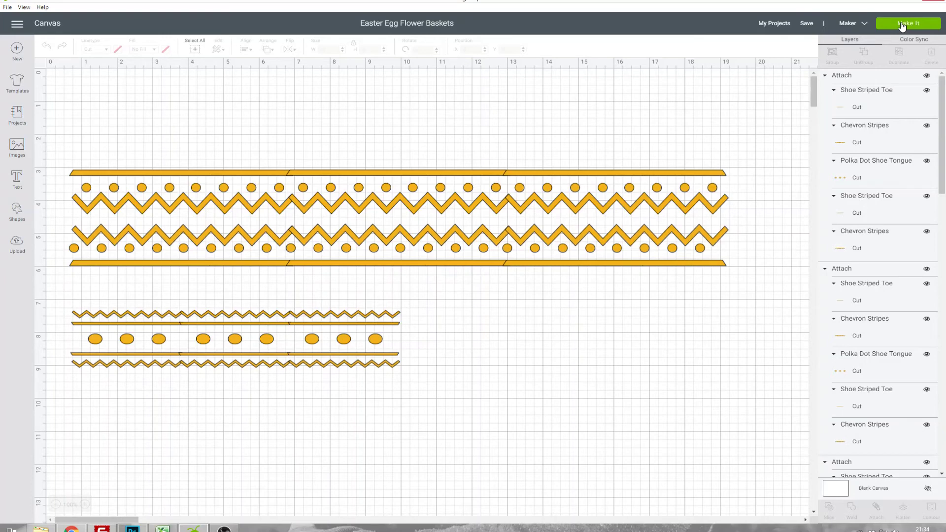
{"action": "mouse_move", "coordinate": [810, 25]}
Star Happy Teacher's Day Gift Basket as a favorite and filter the library to My Favorites.
{"action": "left_click", "coordinate": [18, 120]}
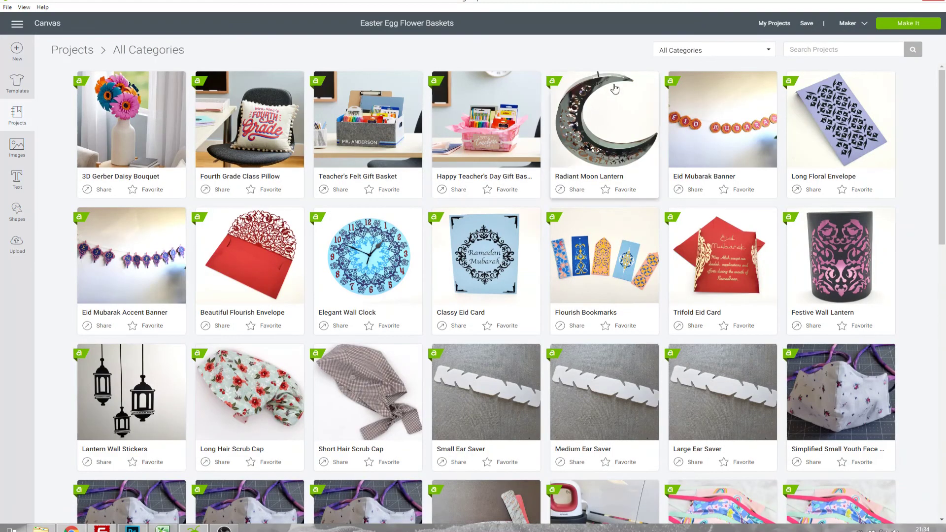
{"action": "left_click", "coordinate": [678, 52]}
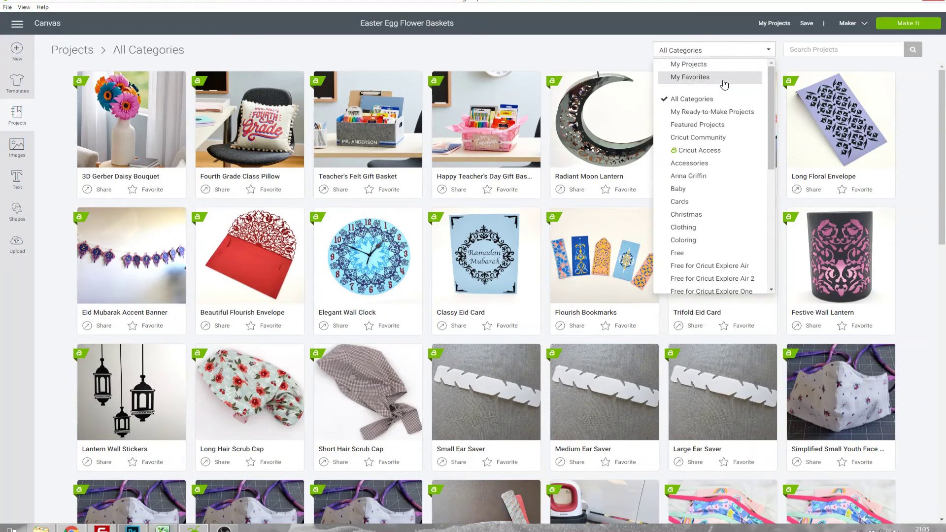
{"action": "left_click", "coordinate": [594, 55]}
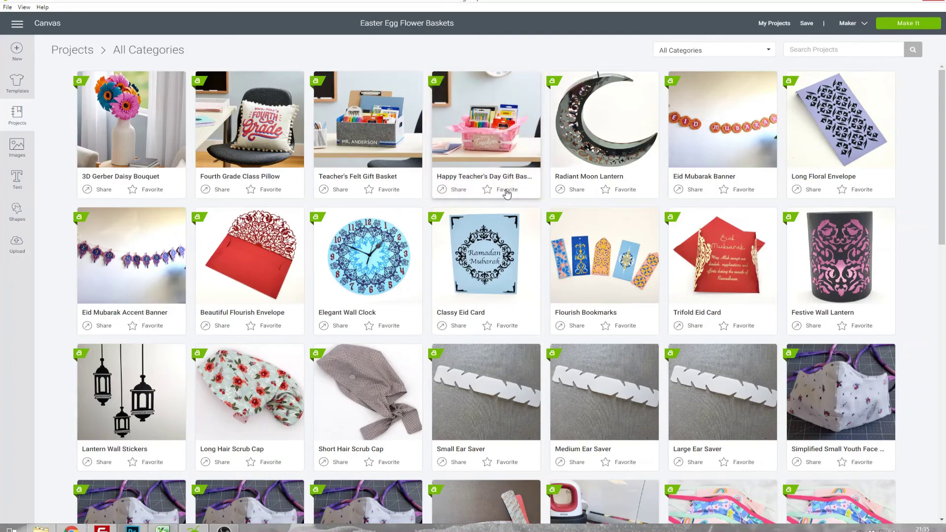
{"action": "left_click", "coordinate": [489, 192]}
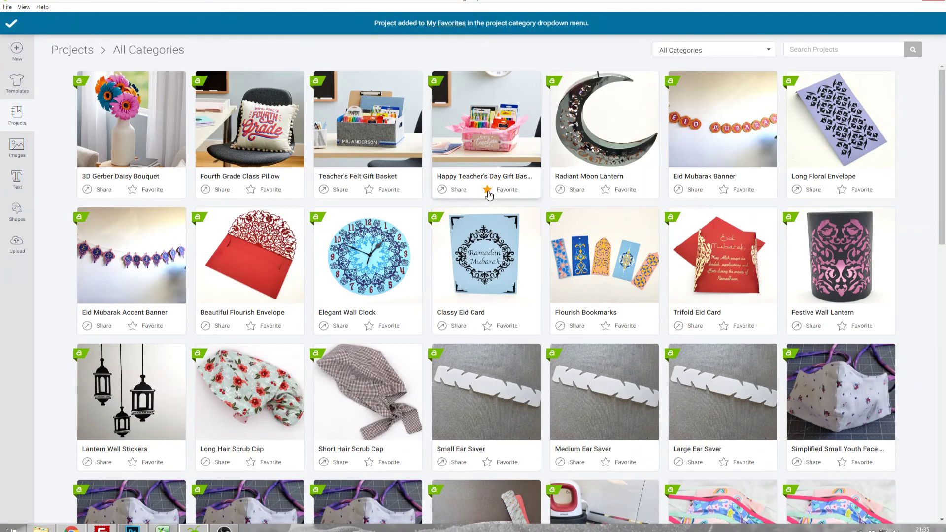
{"action": "left_click", "coordinate": [729, 55]}
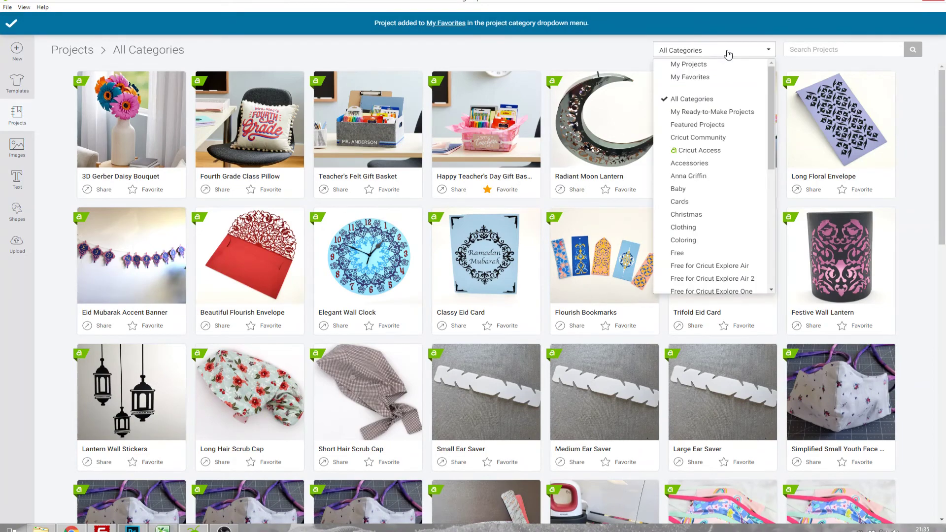
{"action": "left_click", "coordinate": [718, 78]}
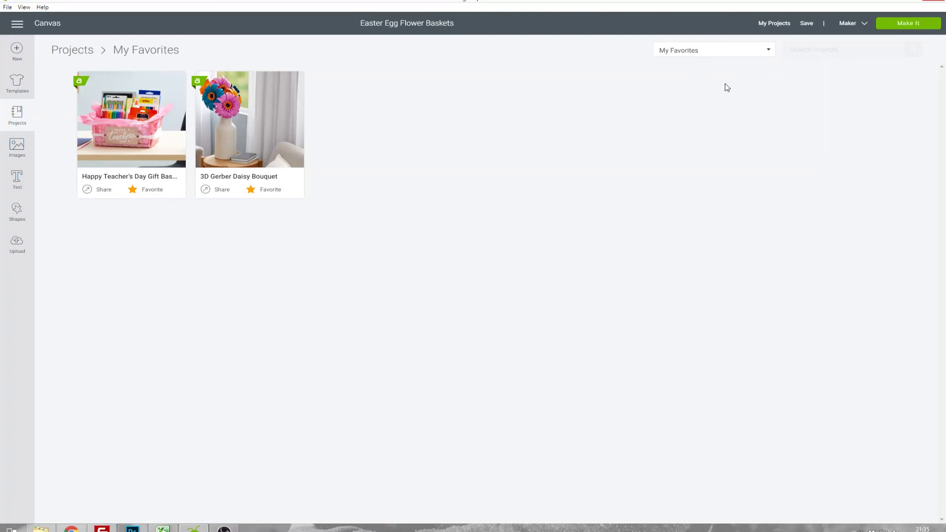
Filter projects to Free for Cricut Maker, then Infusible Ink, then Christmas.
{"action": "left_click", "coordinate": [761, 50]}
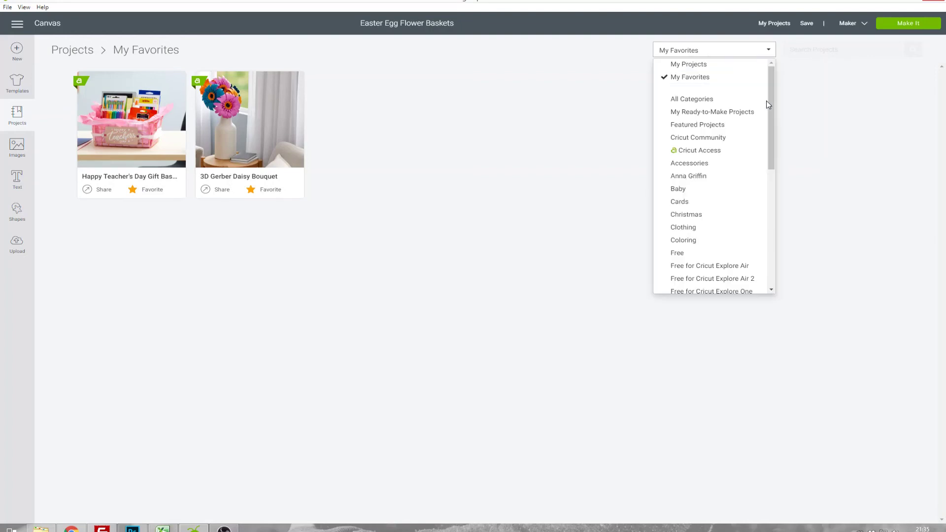
{"action": "left_click_drag", "start_coordinate": [770, 99], "coordinate": [782, 173]}
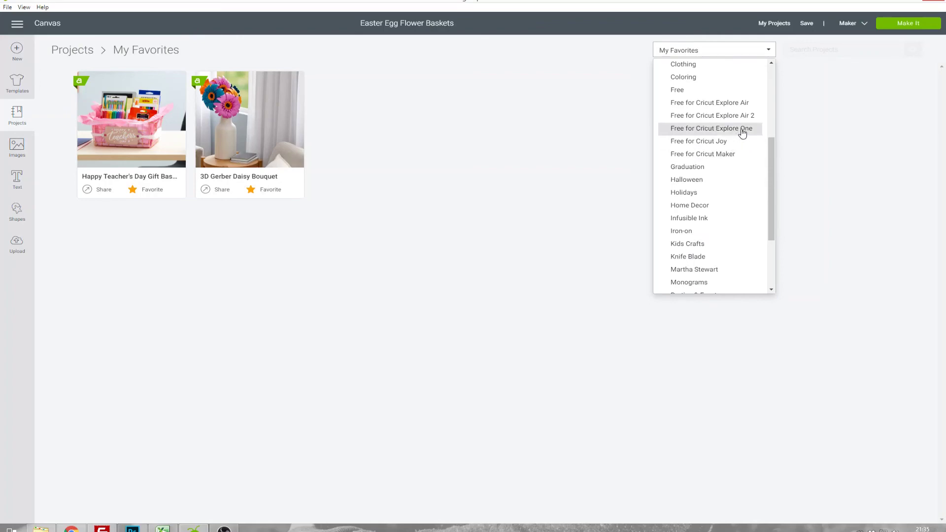
{"action": "left_click", "coordinate": [722, 155]}
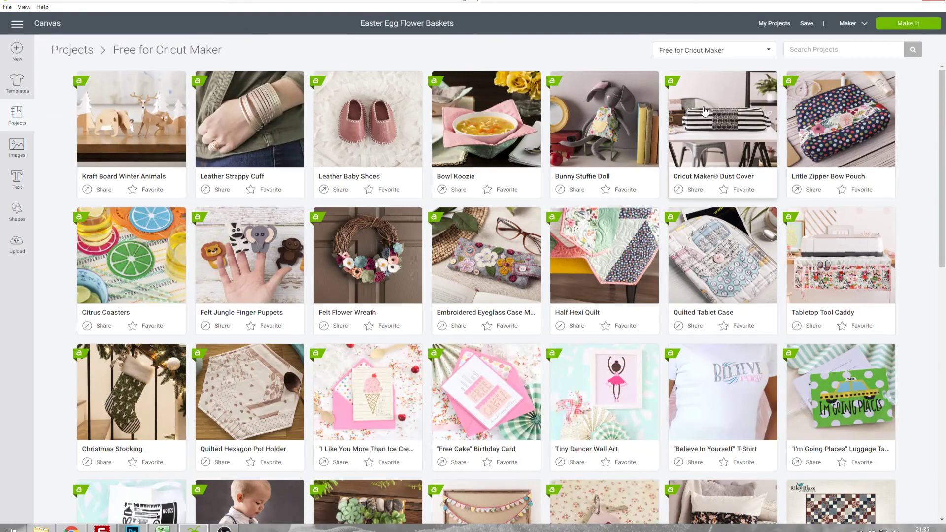
{"action": "scroll", "coordinate": [678, 172], "scroll_direction": "down", "scroll_amount": 3}
{"action": "scroll", "coordinate": [677, 172], "scroll_direction": "down", "scroll_amount": 6}
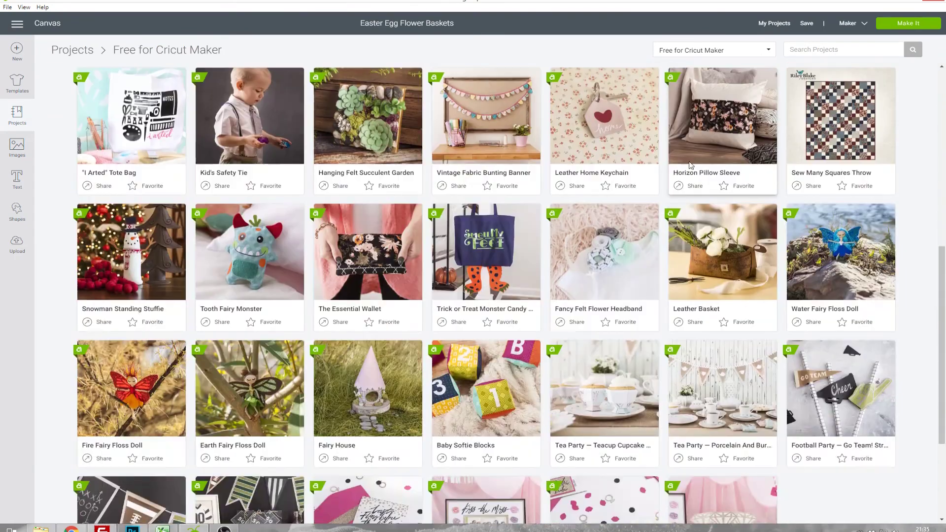
{"action": "left_click", "coordinate": [714, 50]}
{"action": "scroll", "coordinate": [775, 160], "scroll_direction": "down", "scroll_amount": 5}
{"action": "scroll", "coordinate": [774, 160], "scroll_direction": "down", "scroll_amount": 2}
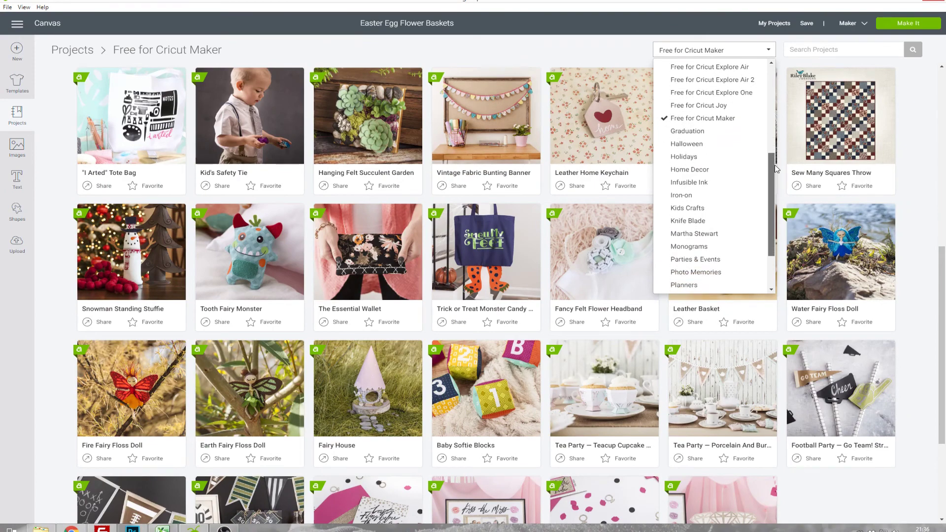
{"action": "left_click", "coordinate": [719, 187]}
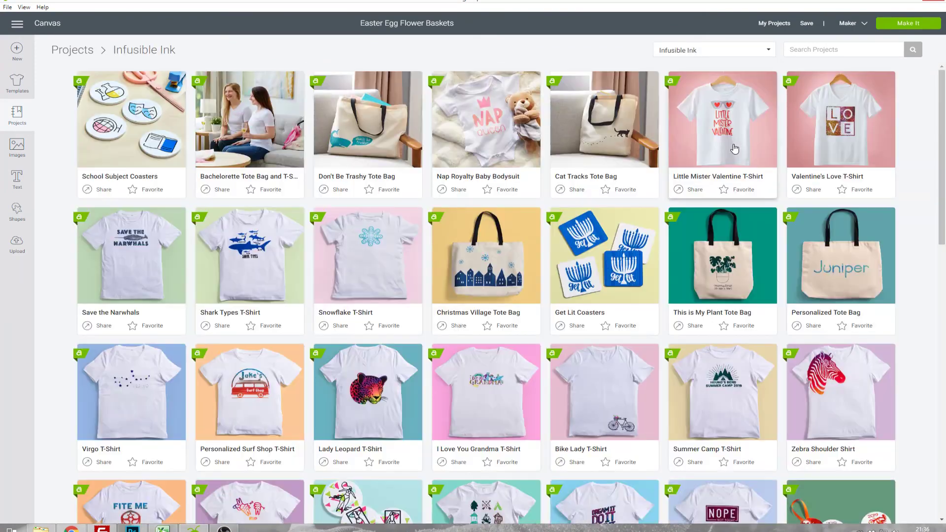
{"action": "left_click", "coordinate": [714, 50]}
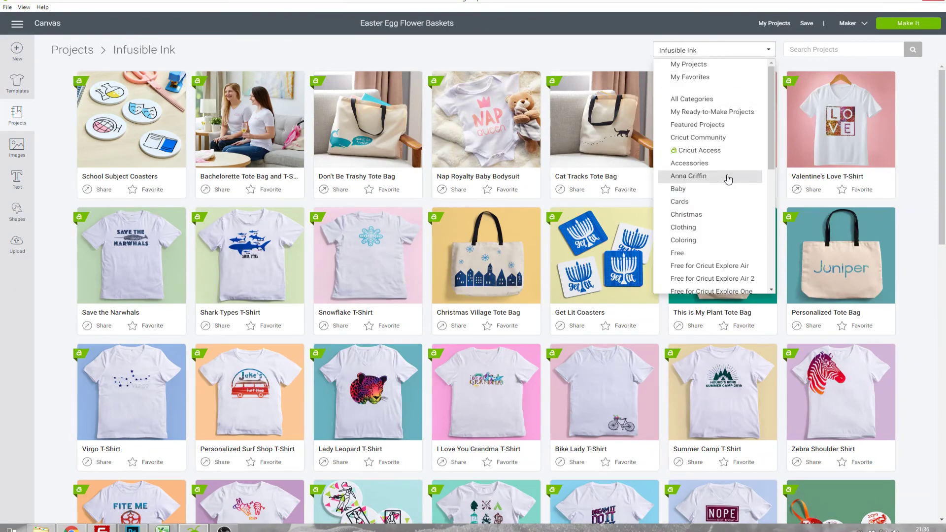
{"action": "left_click", "coordinate": [715, 214]}
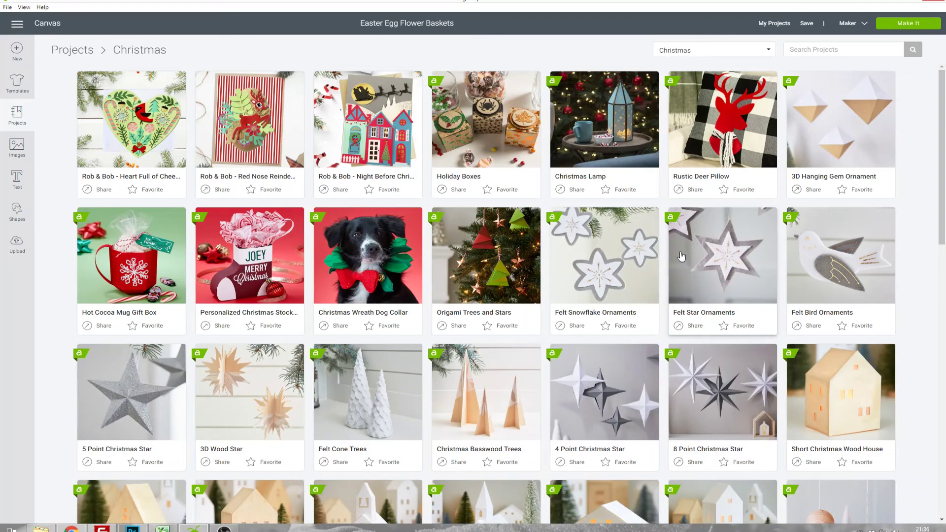
Copy the Christmas Lamp project link from its Share options.
{"action": "left_click", "coordinate": [568, 191]}
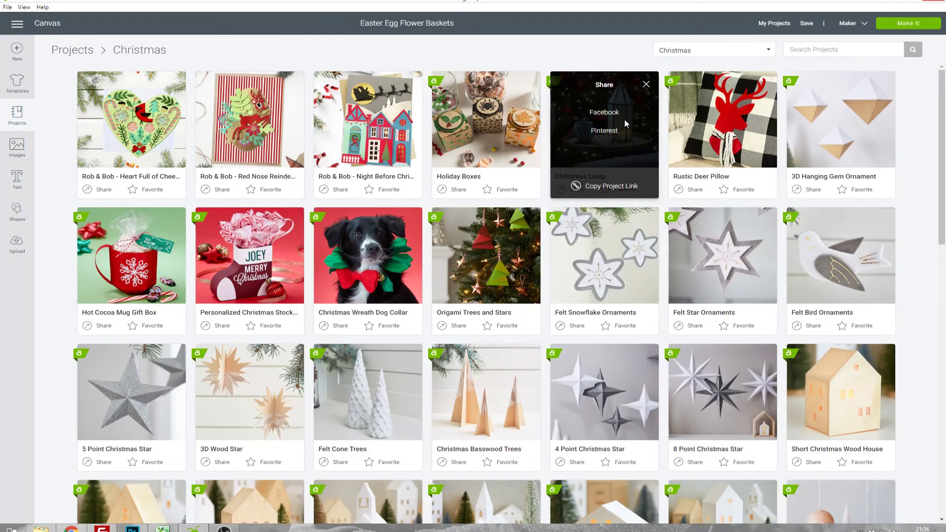
{"action": "left_click", "coordinate": [619, 190]}
Close the Christmas Lamp Share overlay.
{"action": "left_click", "coordinate": [646, 84]}
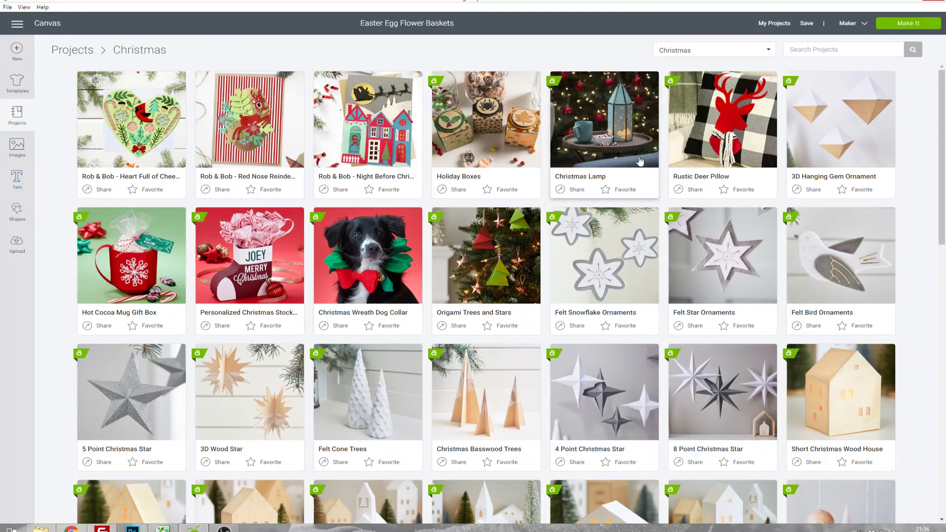